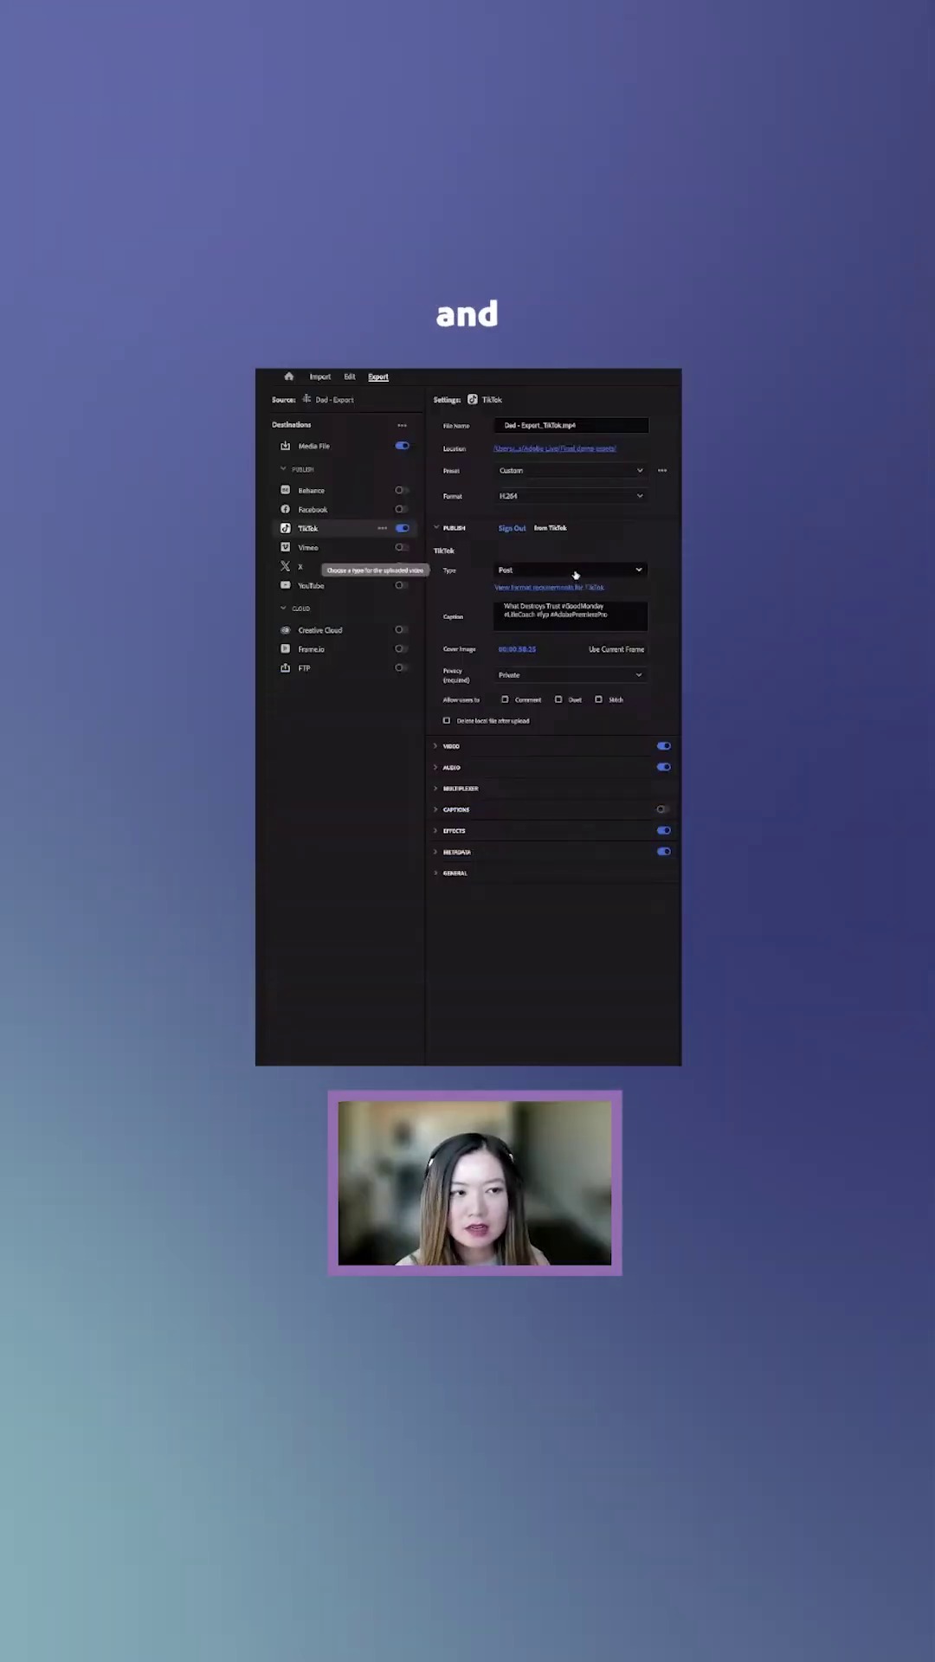
pyautogui.click(546, 675)
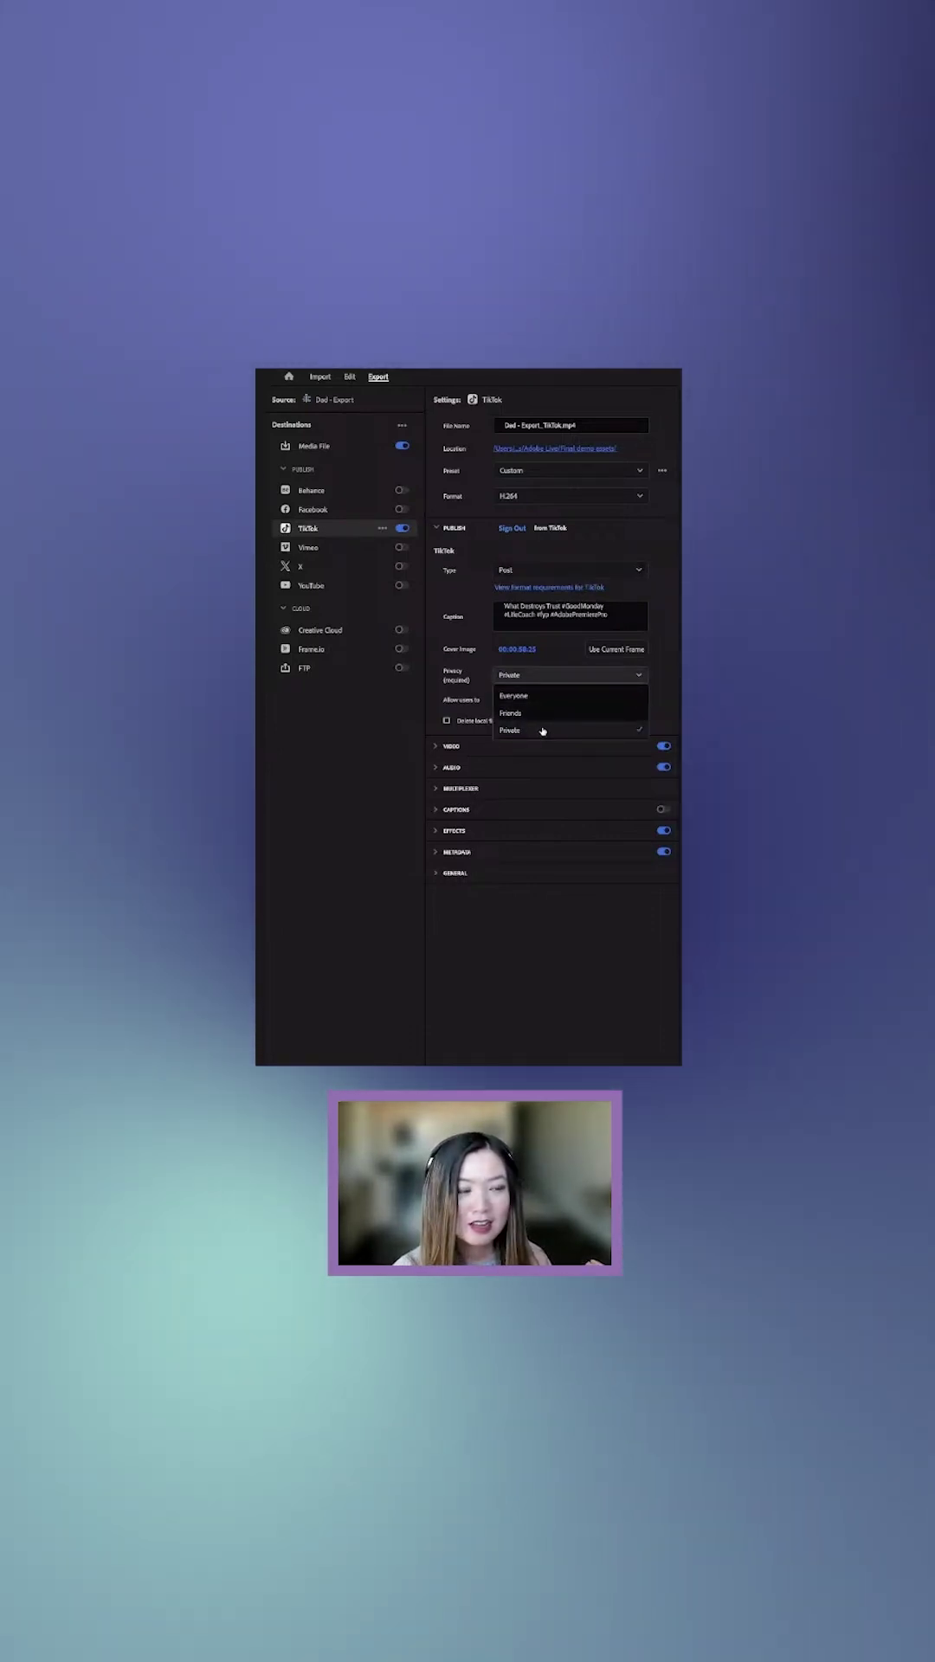
pyautogui.click(543, 732)
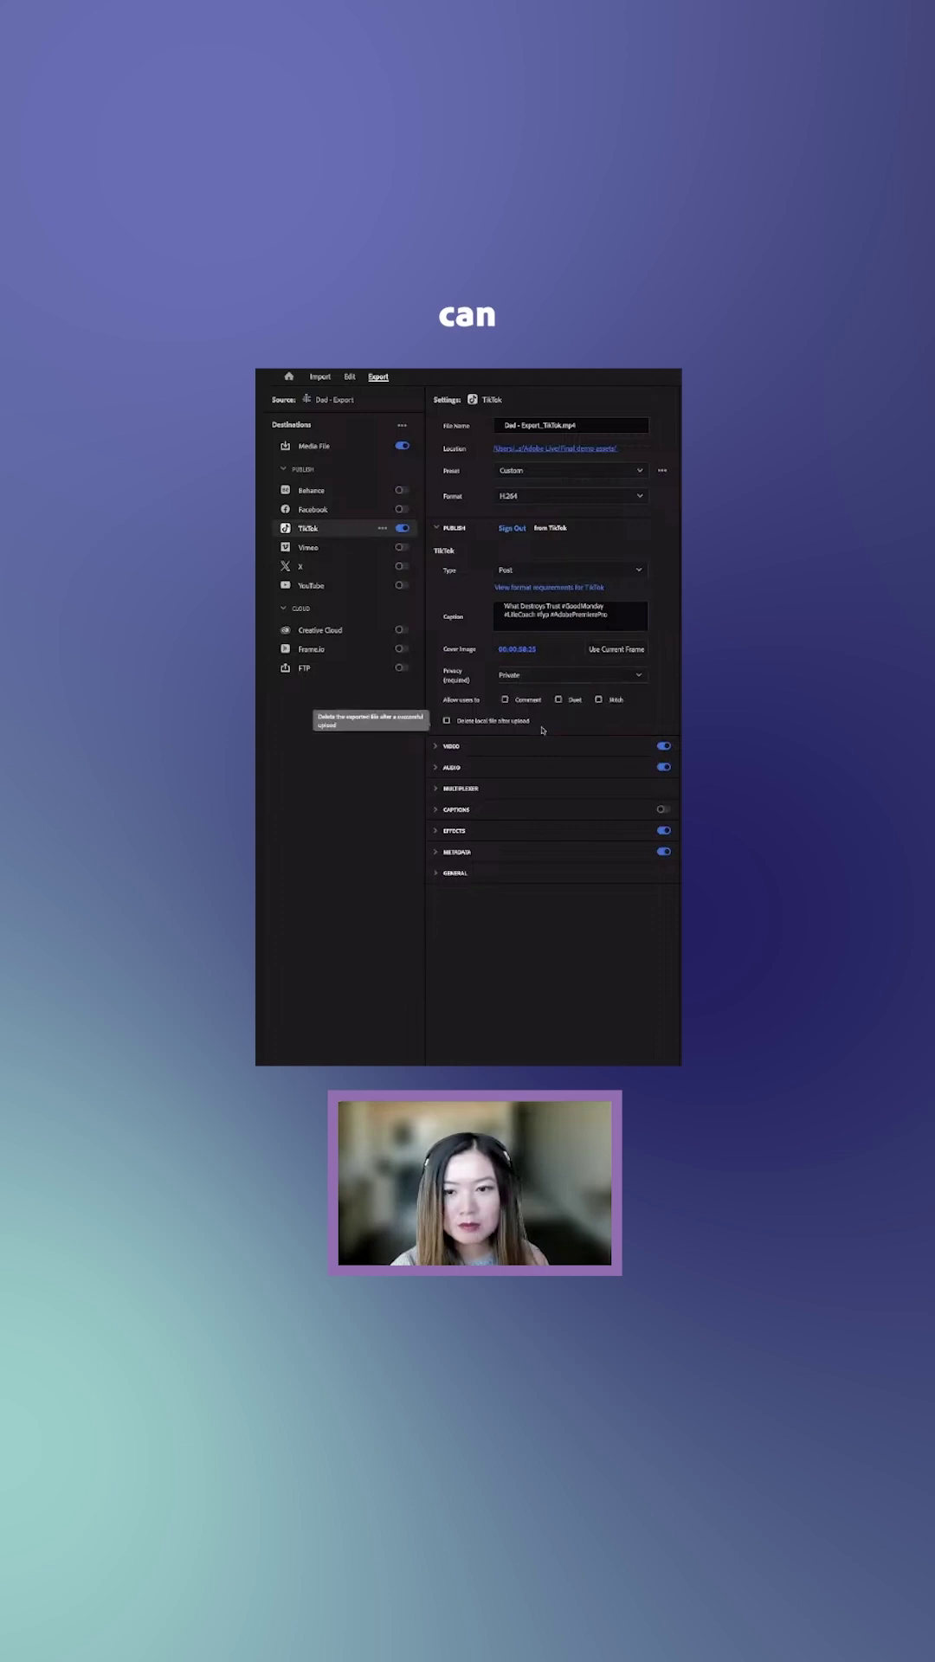